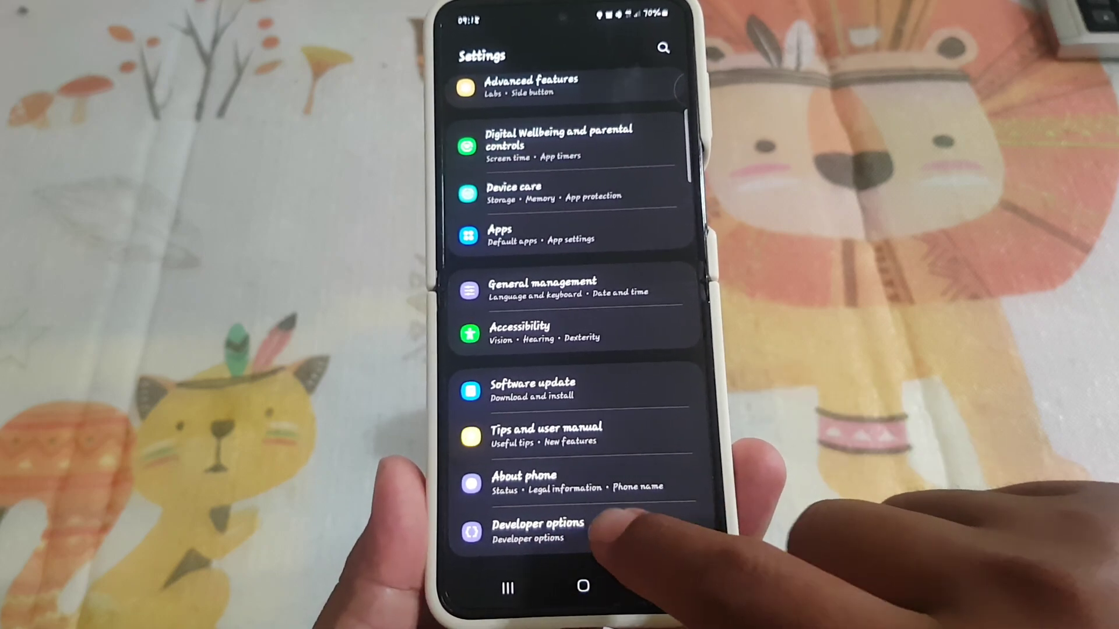
- Enter Developer options and scroll down to the NFC debug log toggles
{"action": "left_click", "coordinate": [538, 530]}
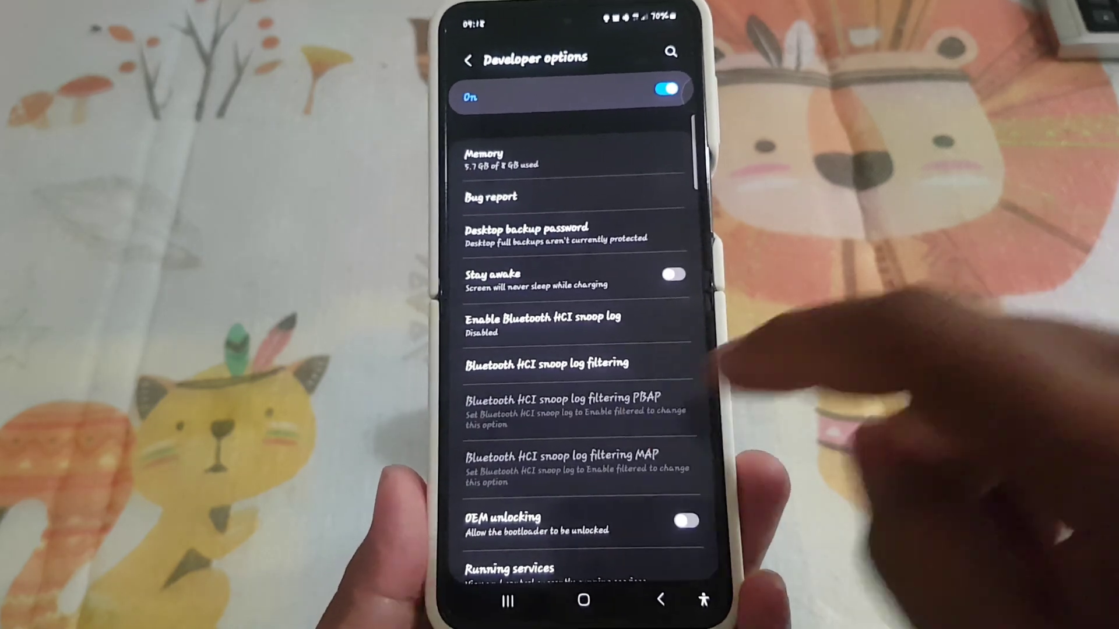
{"action": "scroll", "coordinate": [559, 394], "scroll_direction": "down", "scroll_amount": 10}
{"action": "scroll", "coordinate": [559, 394], "scroll_direction": "down", "scroll_amount": 10}
{"action": "scroll", "coordinate": [560, 393], "scroll_direction": "down", "scroll_amount": 8}
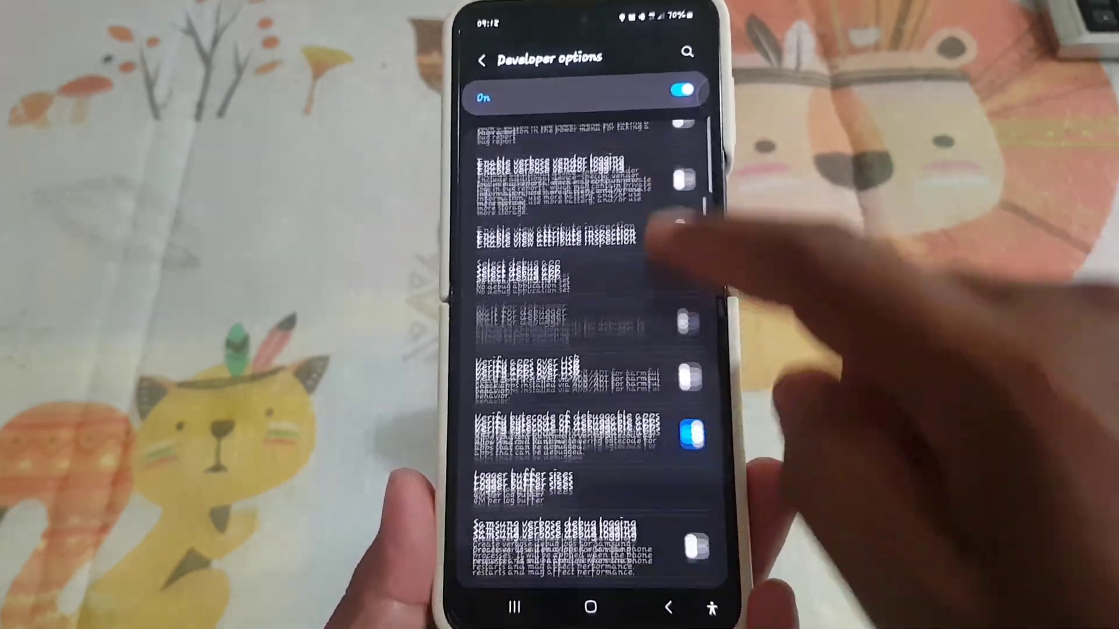
{"action": "scroll", "coordinate": [559, 394], "scroll_direction": "down", "scroll_amount": 8}
{"action": "scroll", "coordinate": [560, 394], "scroll_direction": "down", "scroll_amount": 5}
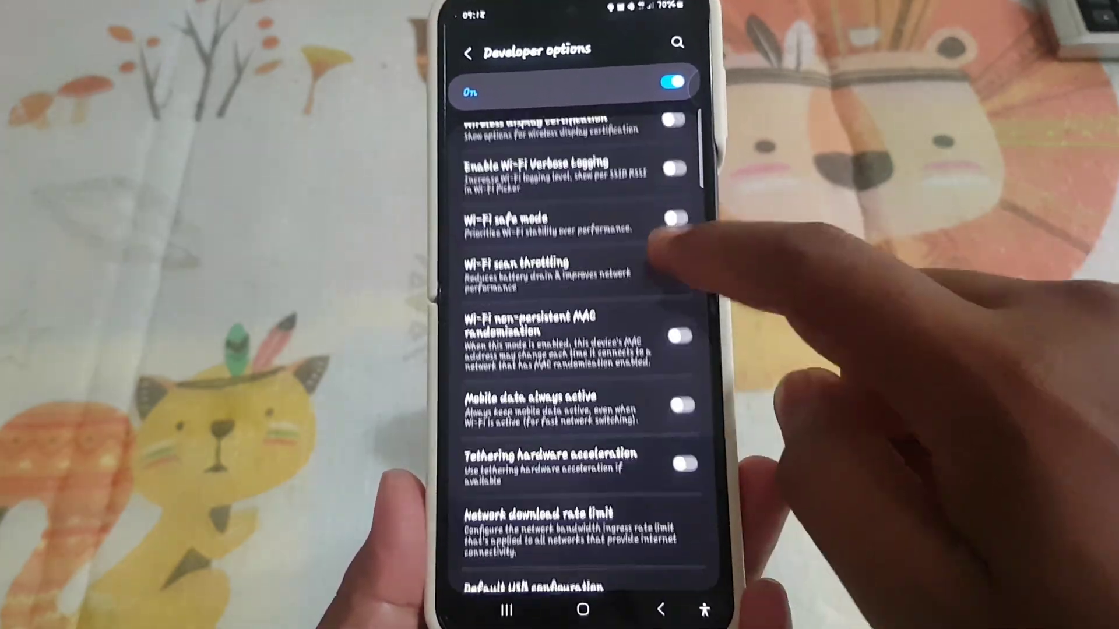
{"action": "scroll", "coordinate": [559, 393], "scroll_direction": "down", "scroll_amount": 8}
{"action": "scroll", "coordinate": [560, 394], "scroll_direction": "down", "scroll_amount": 5}
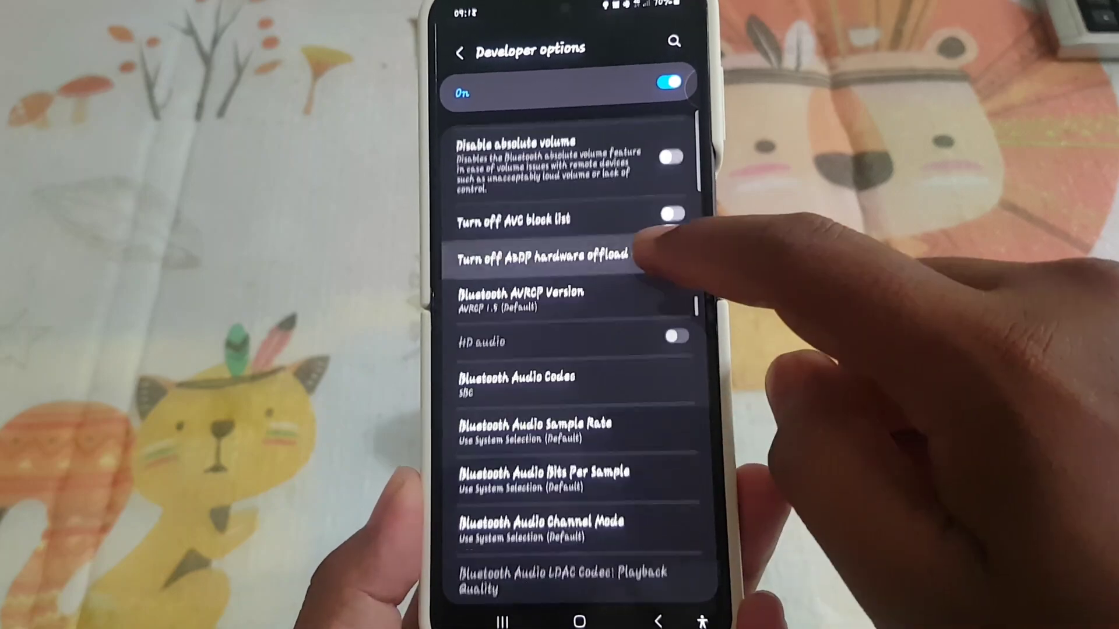
{"action": "scroll", "coordinate": [560, 394], "scroll_direction": "down", "scroll_amount": 8}
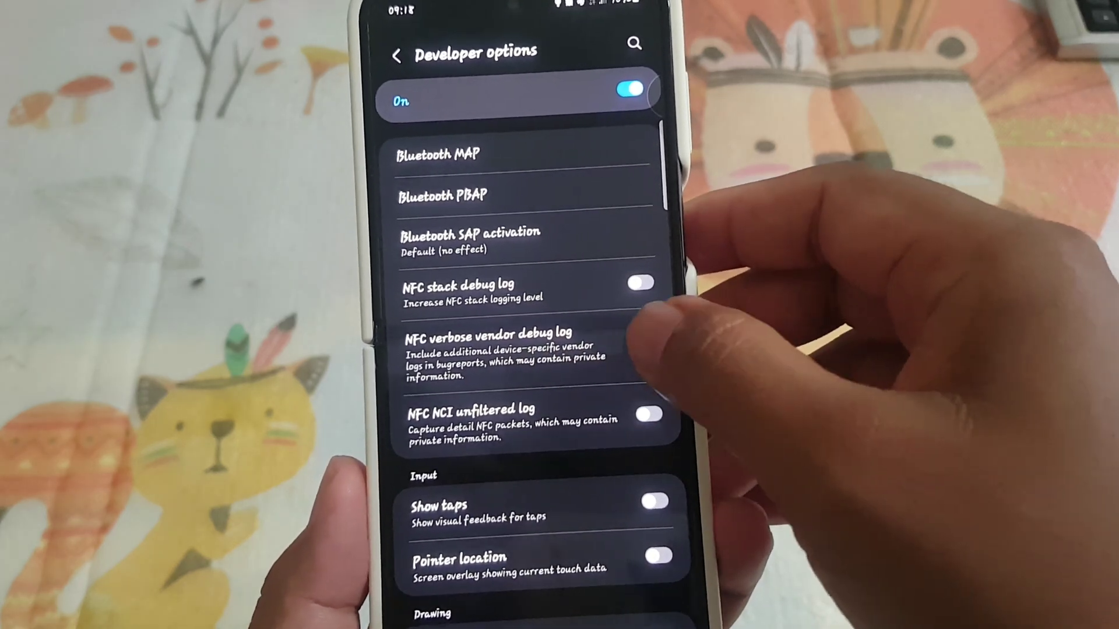
{"action": "left_click", "coordinate": [637, 338]}
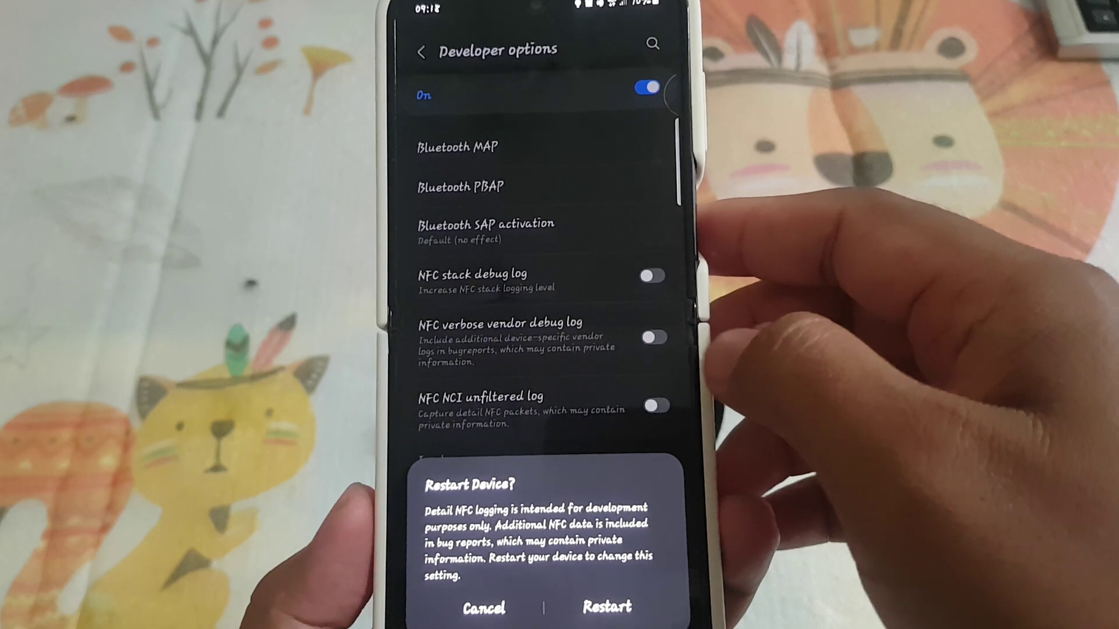